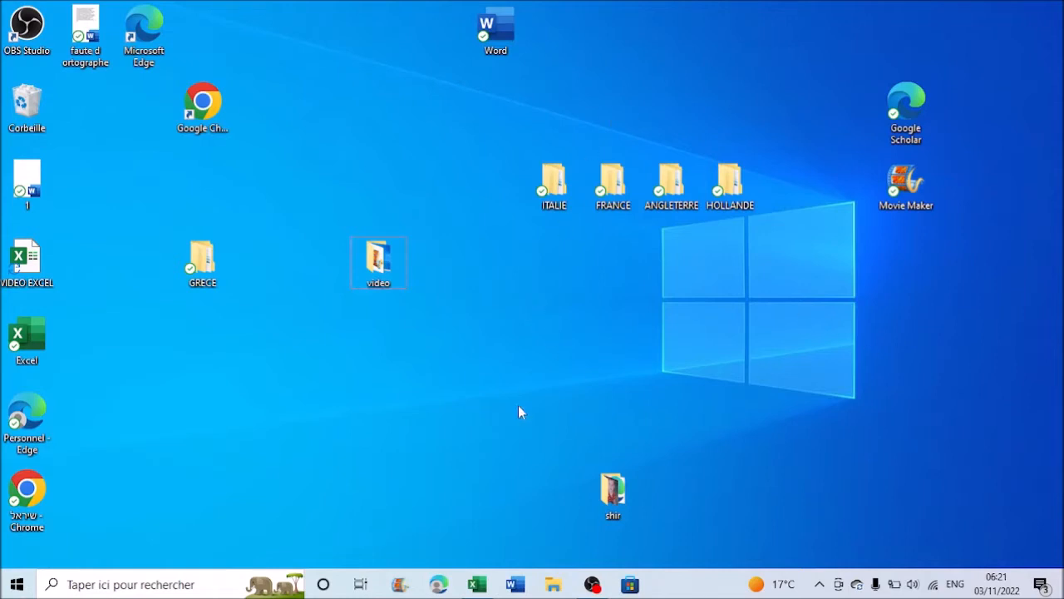
Step: Switch to the VIDEO EXCEL workbook in Excel and examine the RECHERCHEV formula in C13 and its lookup key in A13
{"action": "left_click", "coordinate": [480, 586]}
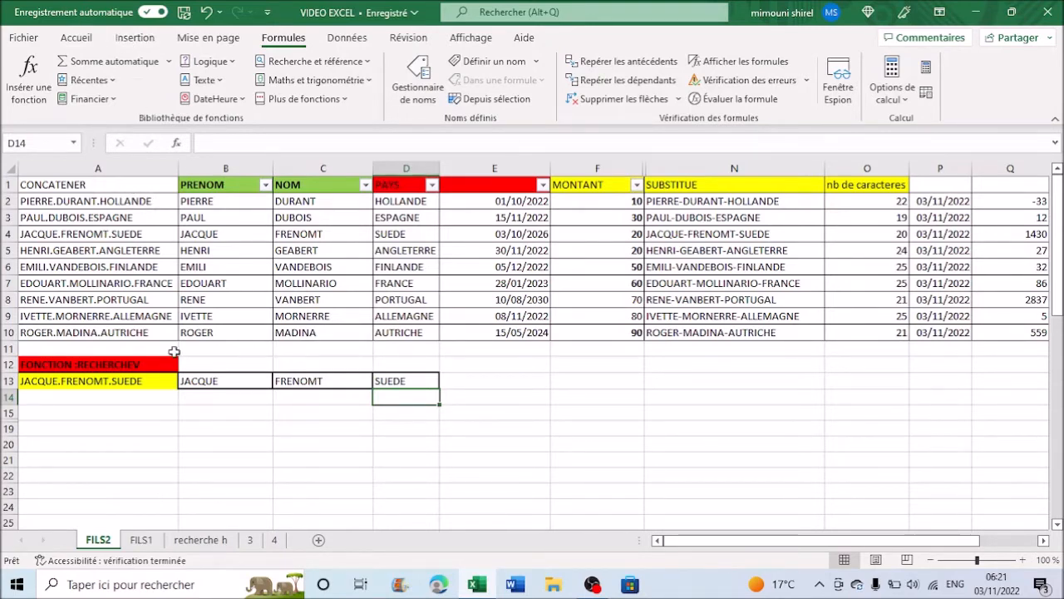
{"action": "left_click", "coordinate": [119, 399]}
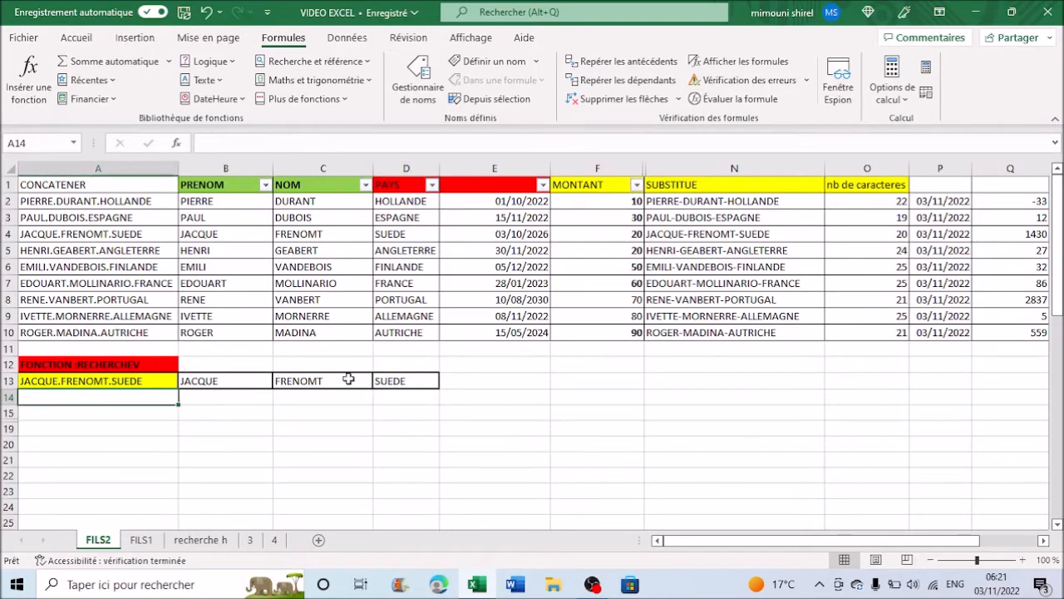
{"action": "left_click", "coordinate": [347, 380]}
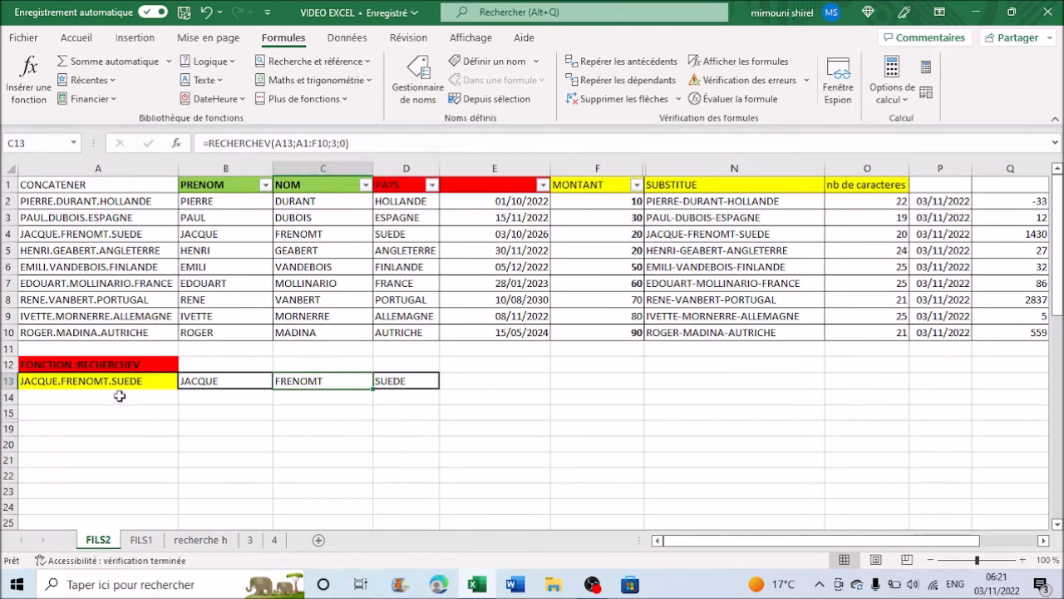
{"action": "left_click", "coordinate": [77, 383]}
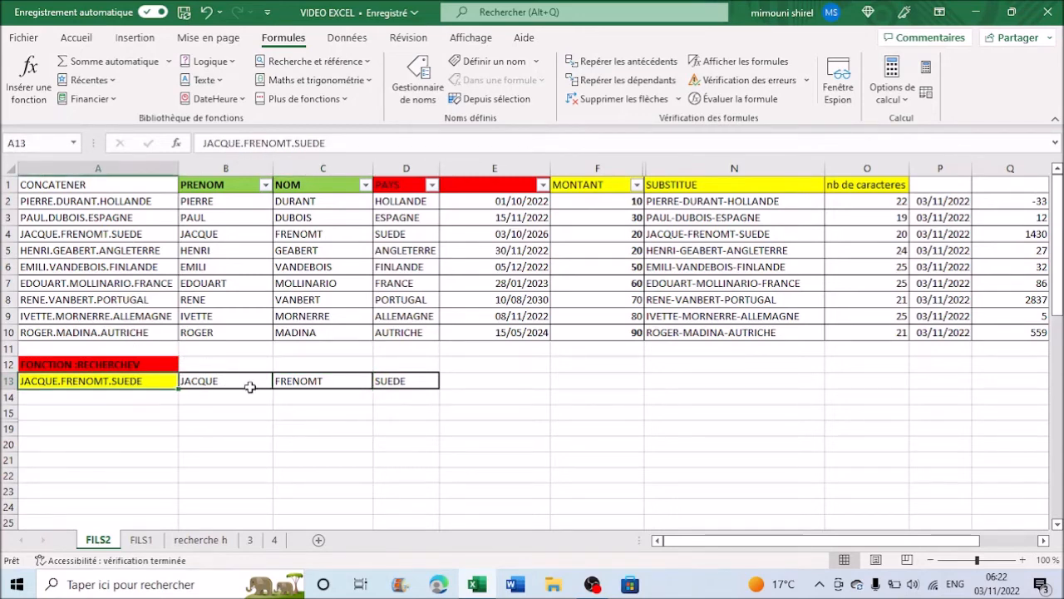
Step: Copy the concatenated entry in A6 and paste it as values only into the lookup key cell A13
{"action": "left_click", "coordinate": [84, 263]}
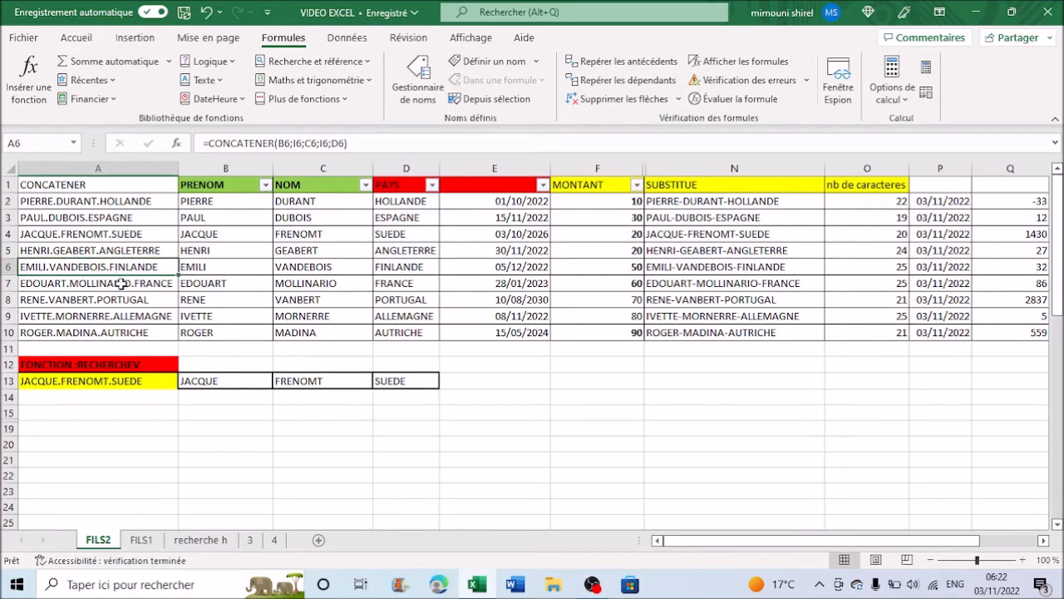
{"action": "key", "text": "ctrl+c"}
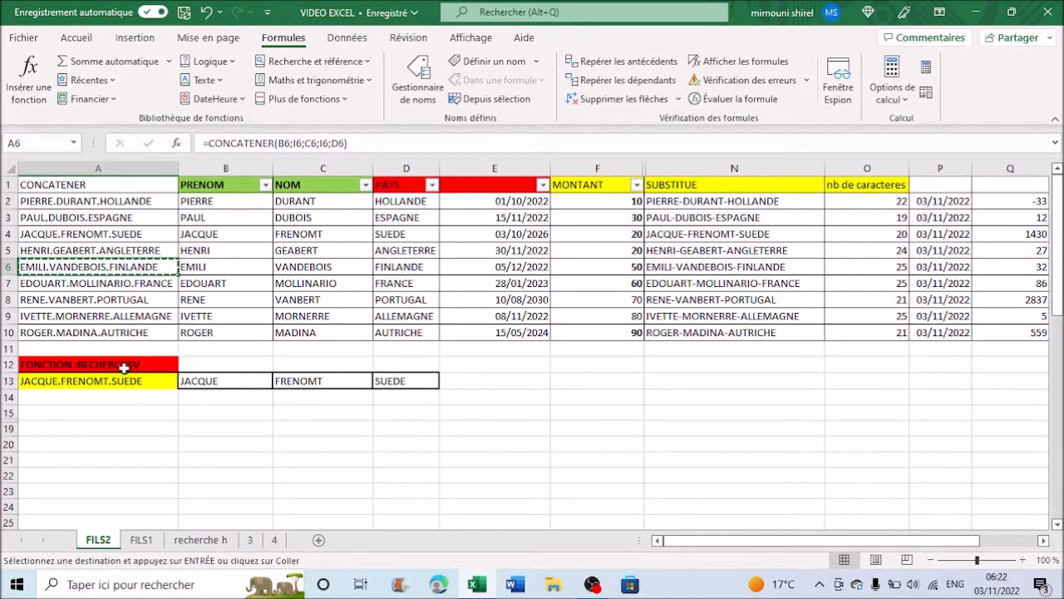
{"action": "left_click", "coordinate": [124, 380]}
{"action": "right_click", "coordinate": [124, 380]}
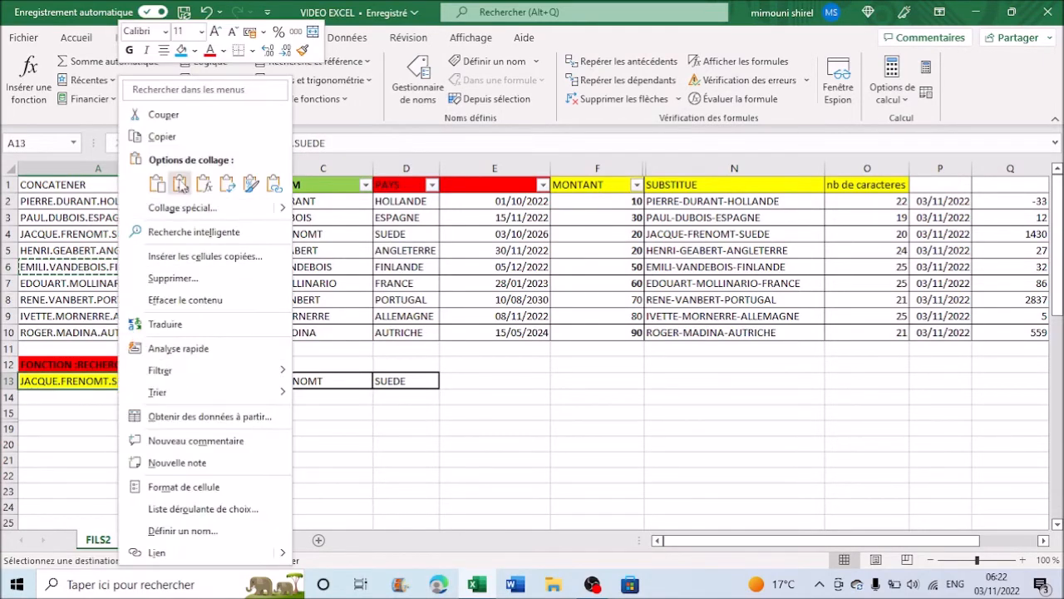
{"action": "left_click", "coordinate": [181, 184]}
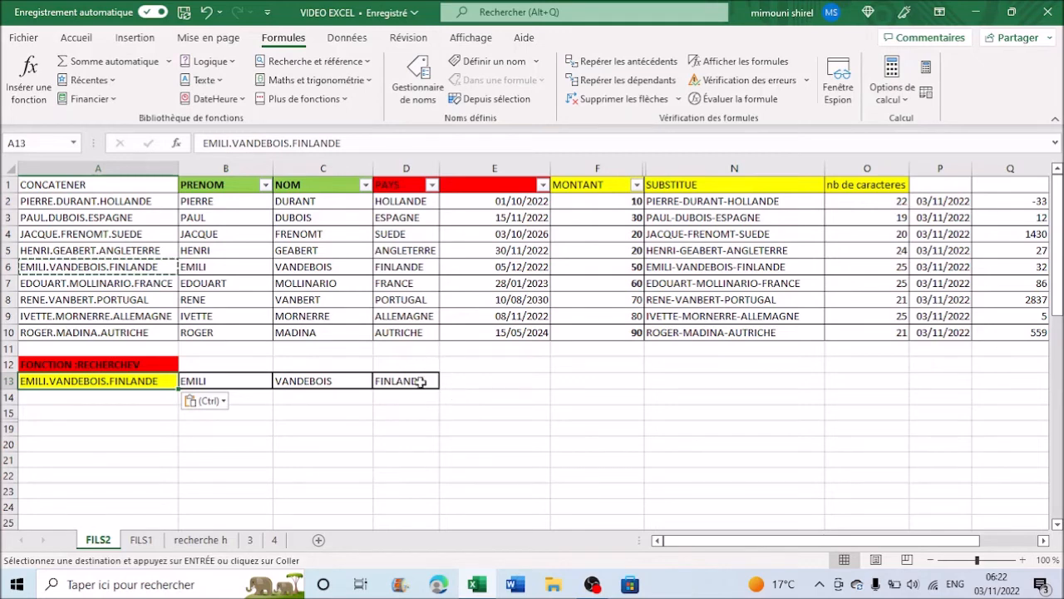
Step: Extend the RECHERCHEV formula from D13 across to F13 and inspect the copied formulas in E13 and F13
{"action": "left_click", "coordinate": [418, 381]}
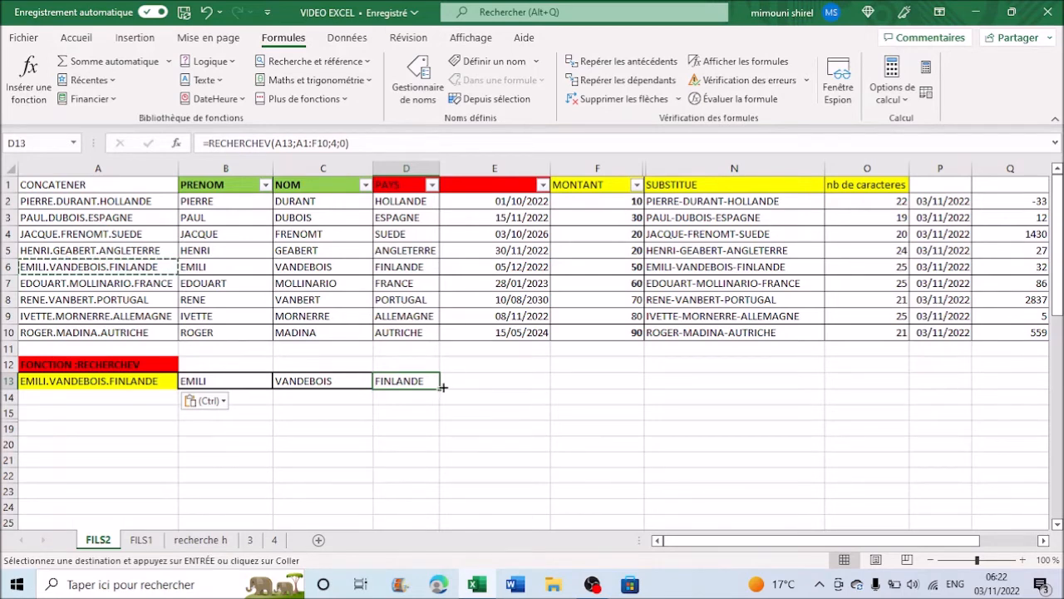
{"action": "left_click_drag", "start_coordinate": [442, 387], "coordinate": [613, 383]}
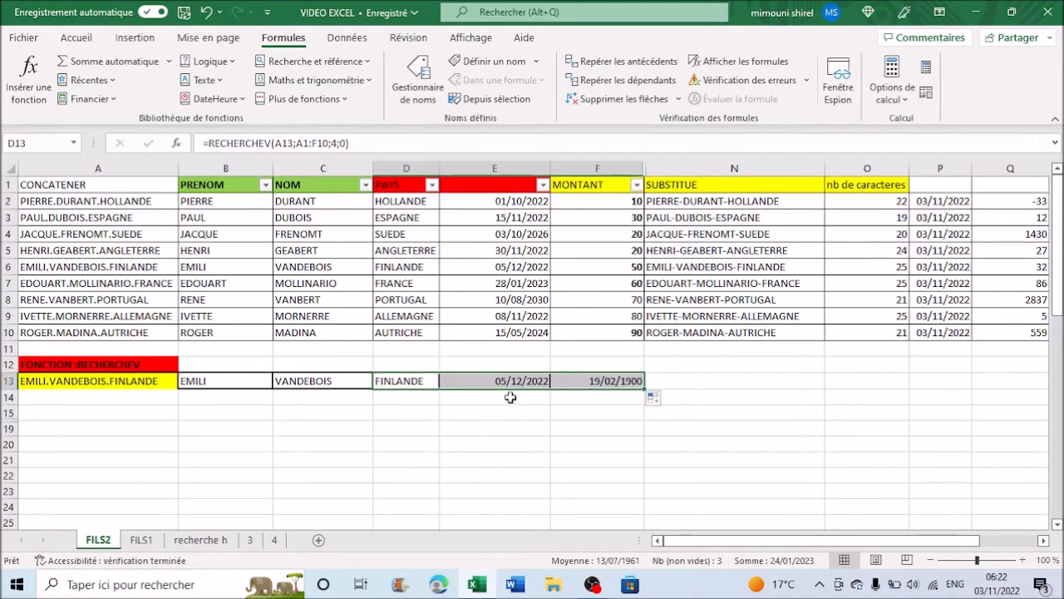
{"action": "left_click", "coordinate": [489, 380]}
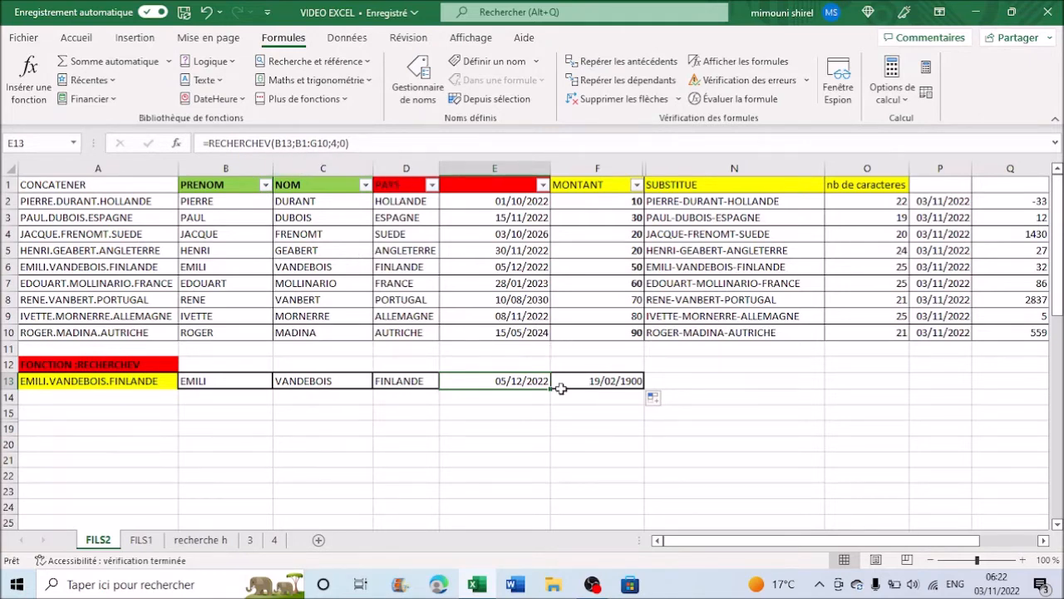
{"action": "left_click", "coordinate": [595, 382]}
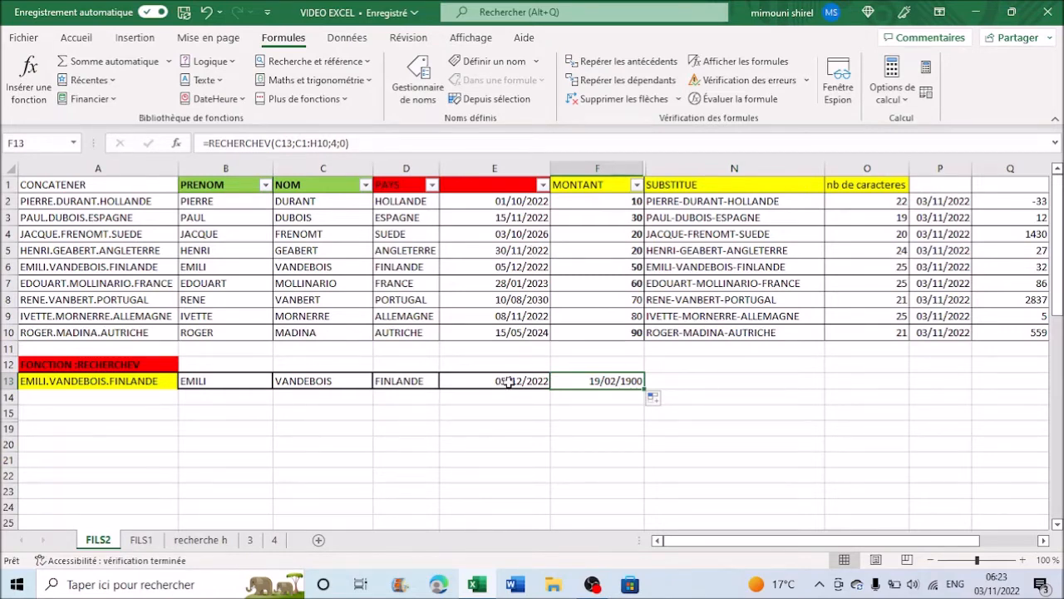
Step: In the RECHERCHEV formula of E13, change the lookup value to $A13 with the column locked
{"action": "left_click", "coordinate": [508, 381]}
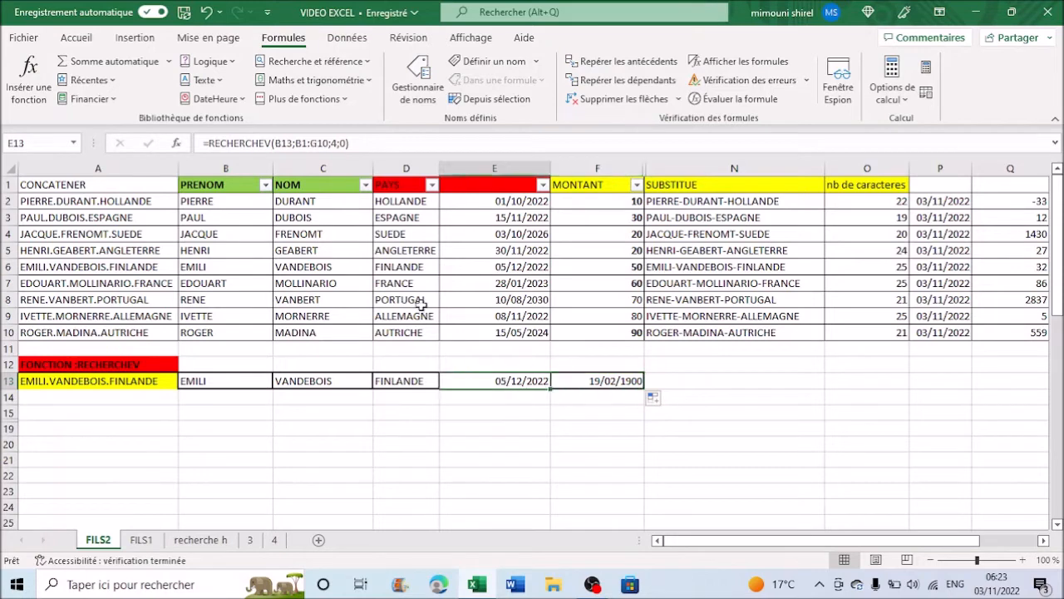
{"action": "left_click", "coordinate": [282, 144]}
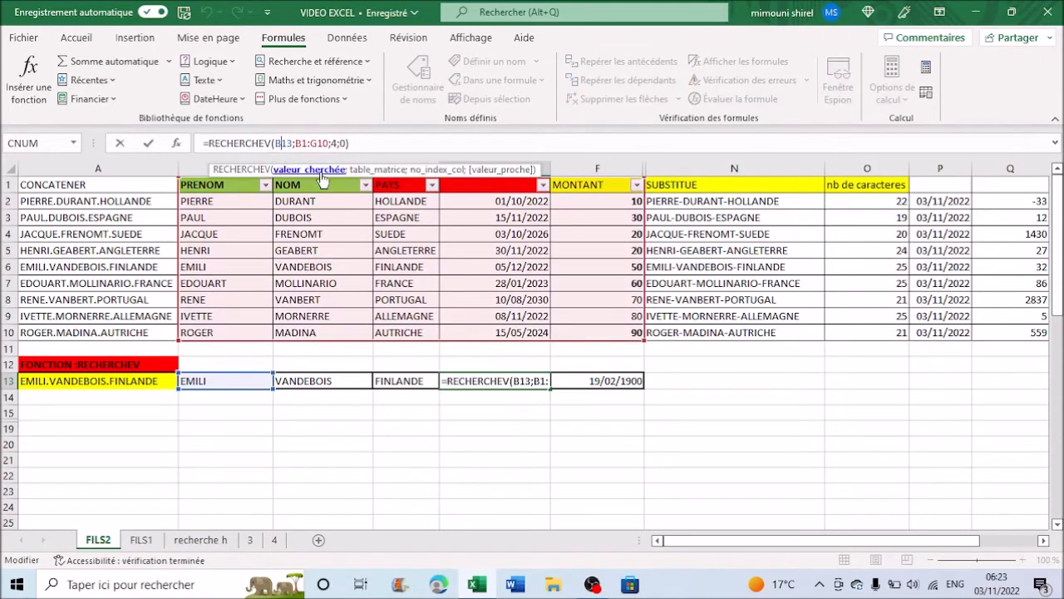
{"action": "key", "text": "BackSpace"}
{"action": "type", "text": "A"}
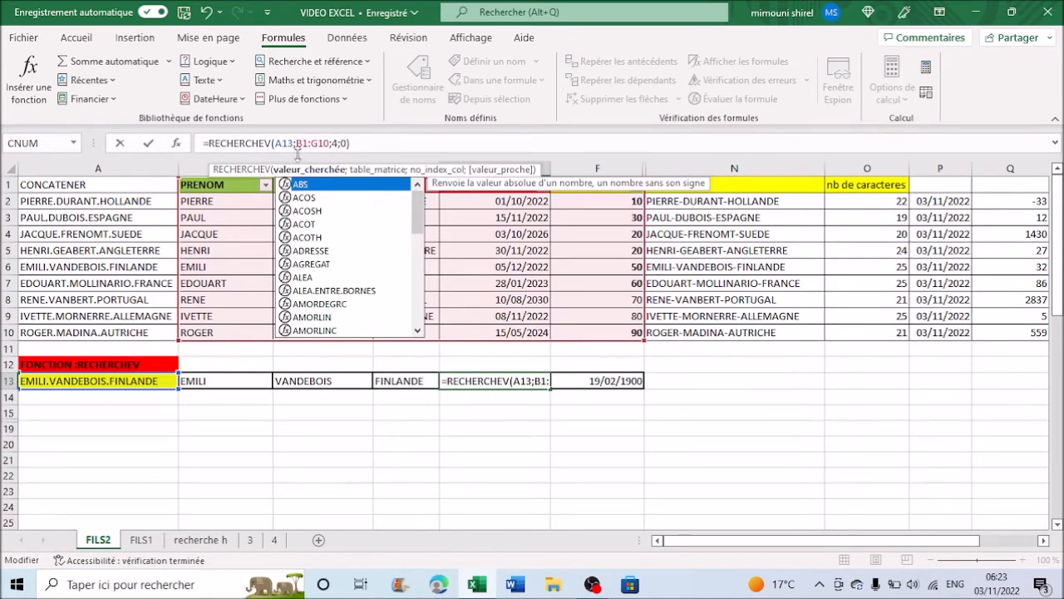
{"action": "left_click", "coordinate": [278, 146]}
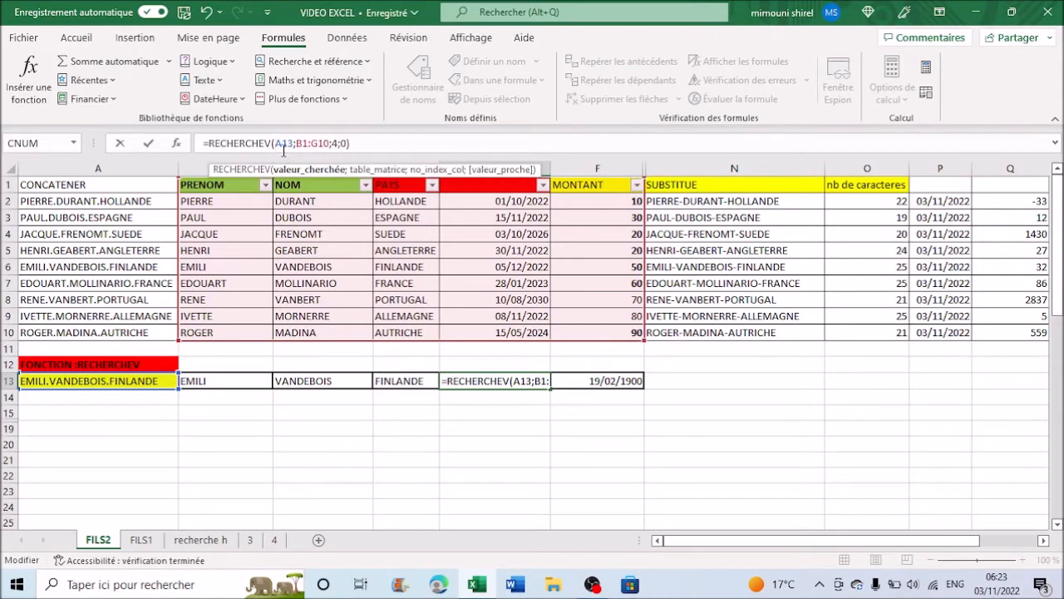
{"action": "type", "text": "$"}
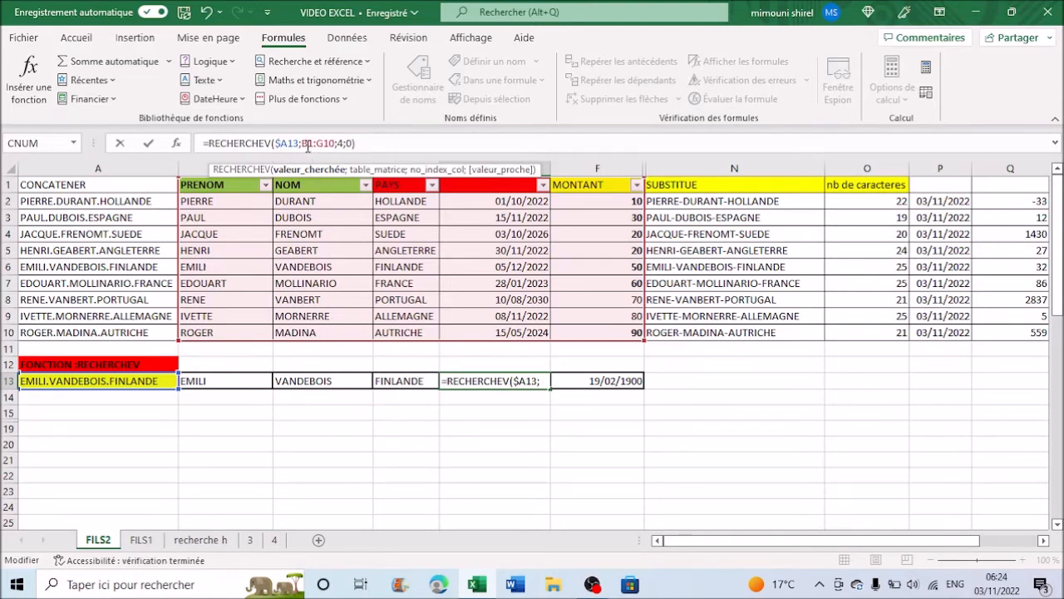
Step: Change the table range in the E13 formula to the absolute reference $A$1:$F$10
{"action": "left_click", "coordinate": [303, 143]}
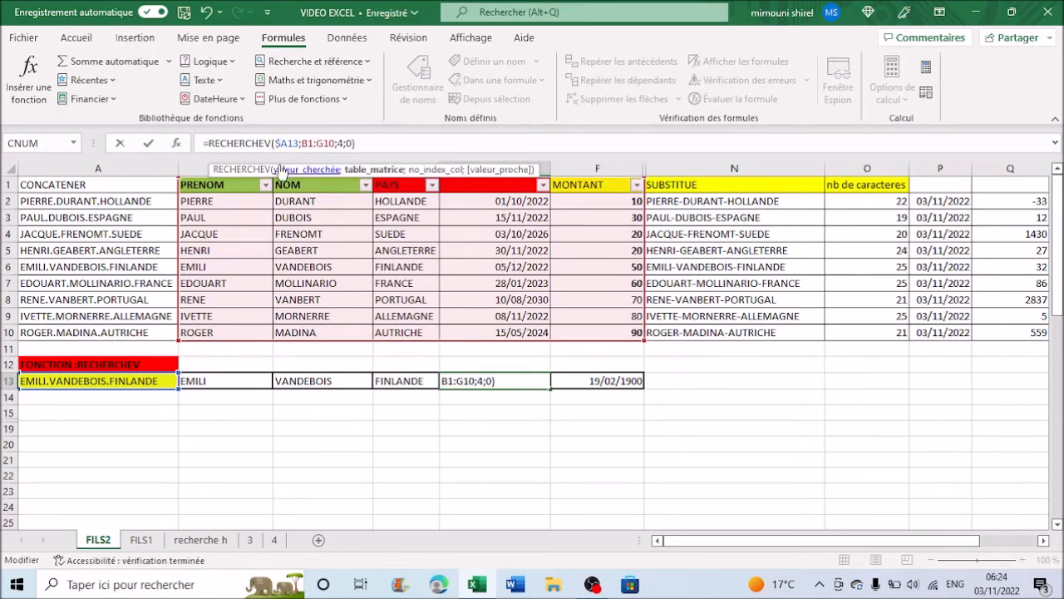
{"action": "type", "text": "$"}
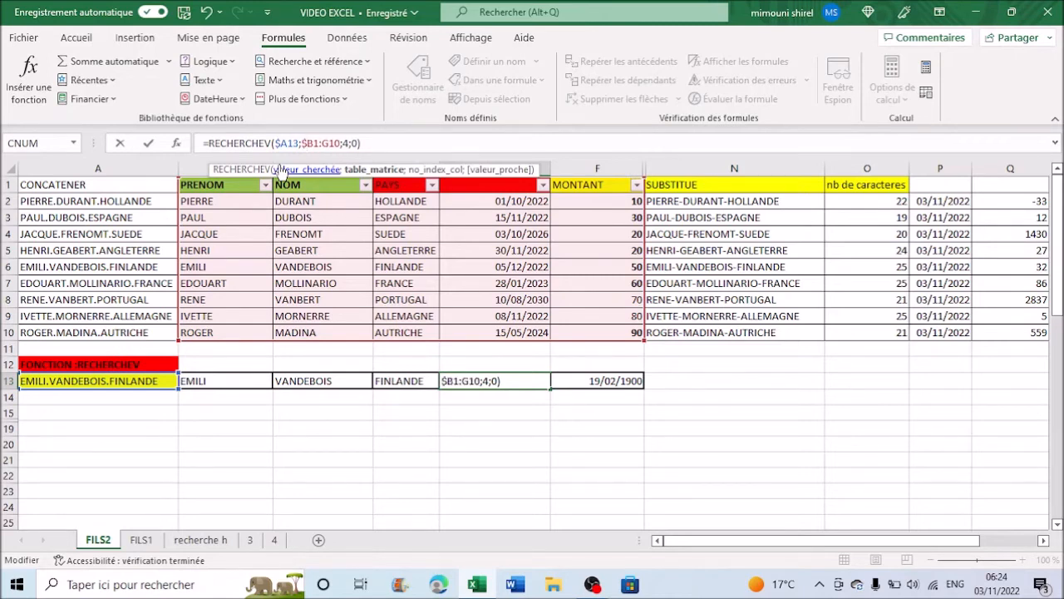
{"action": "key", "text": "Delete"}
{"action": "type", "text": "A"}
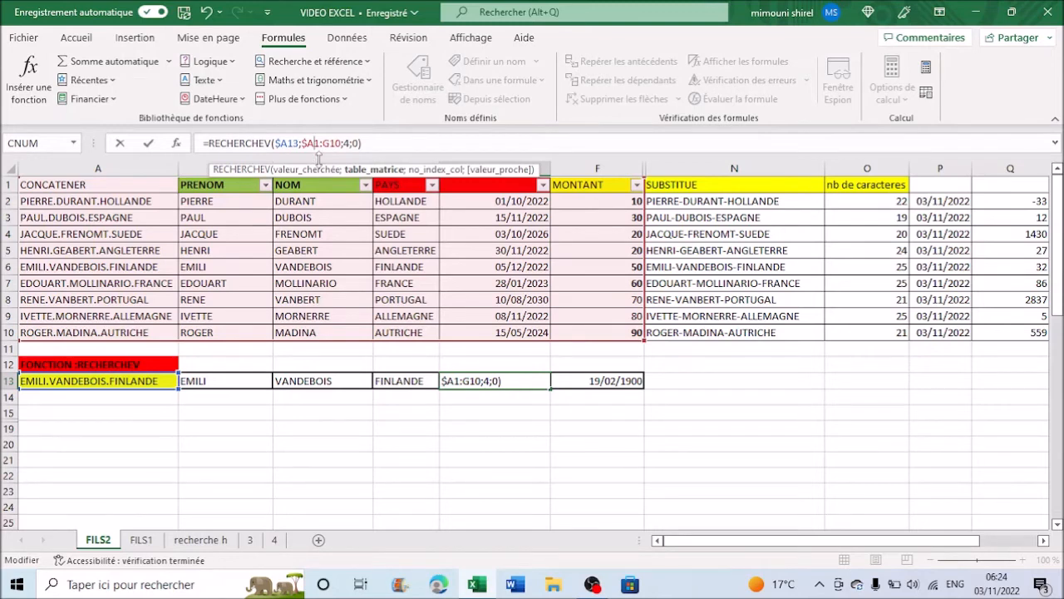
{"action": "type", "text": "$"}
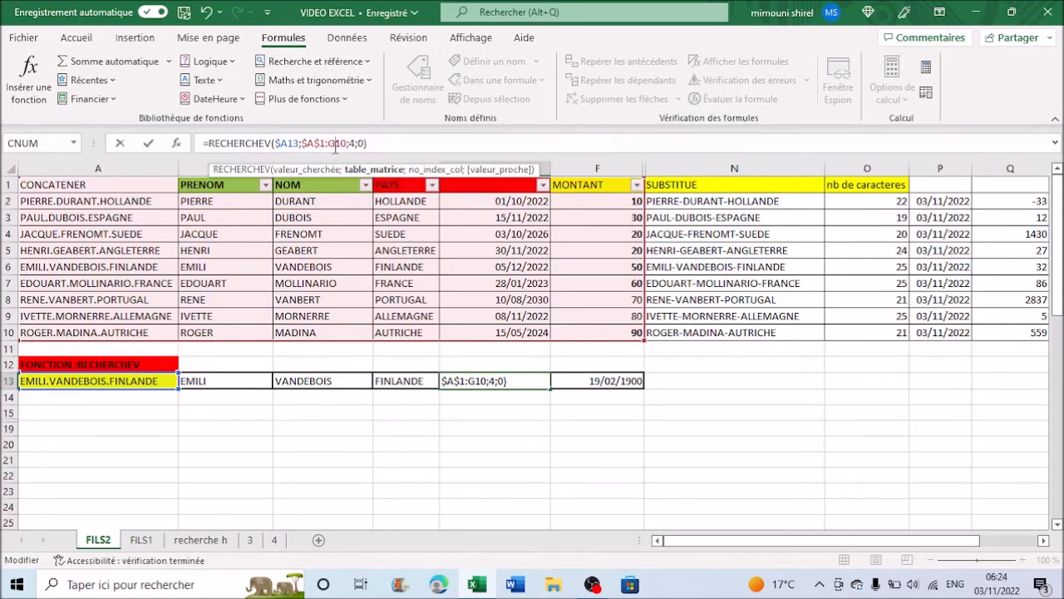
{"action": "key", "text": "BackSpace"}
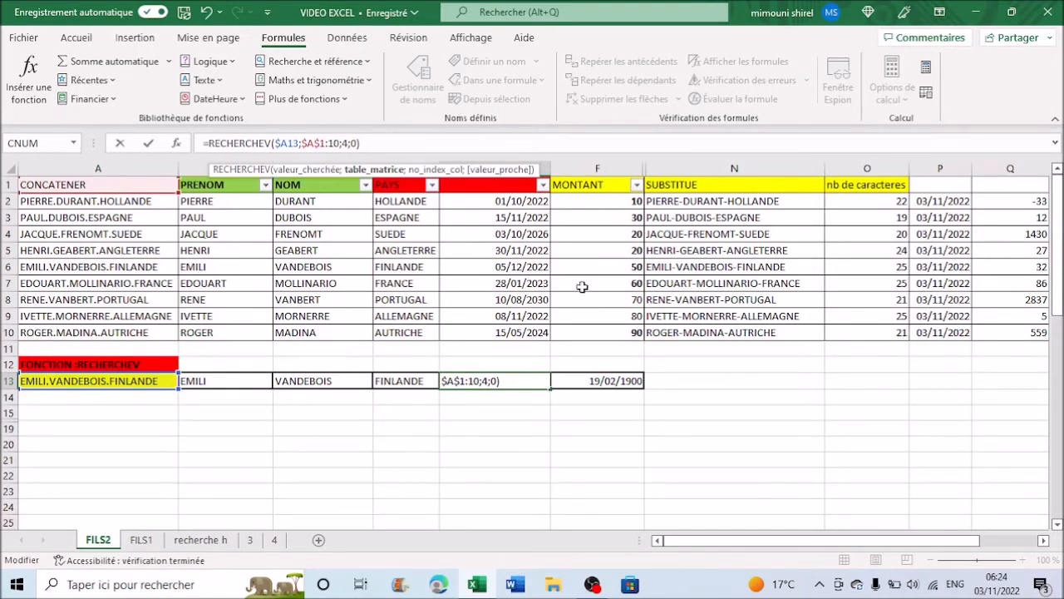
{"action": "type", "text": "F"}
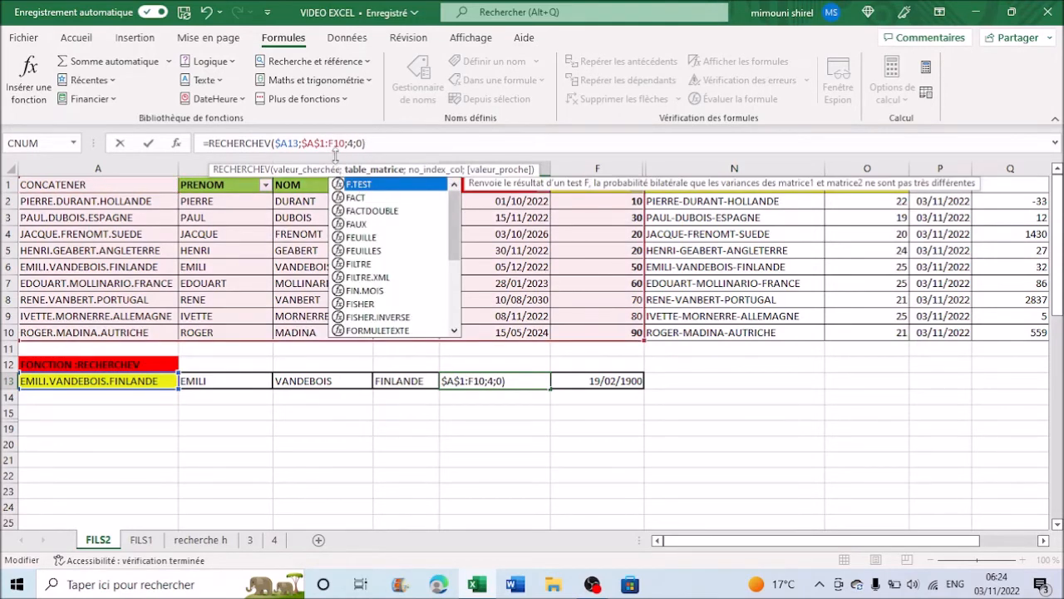
{"action": "left_click", "coordinate": [330, 144]}
{"action": "type", "text": "$"}
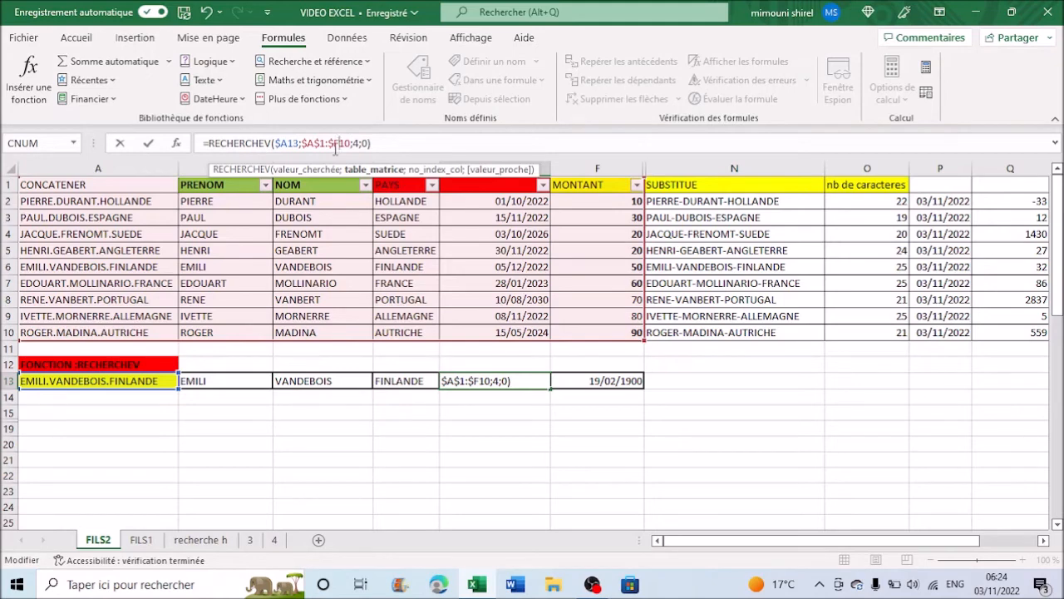
{"action": "type", "text": "$"}
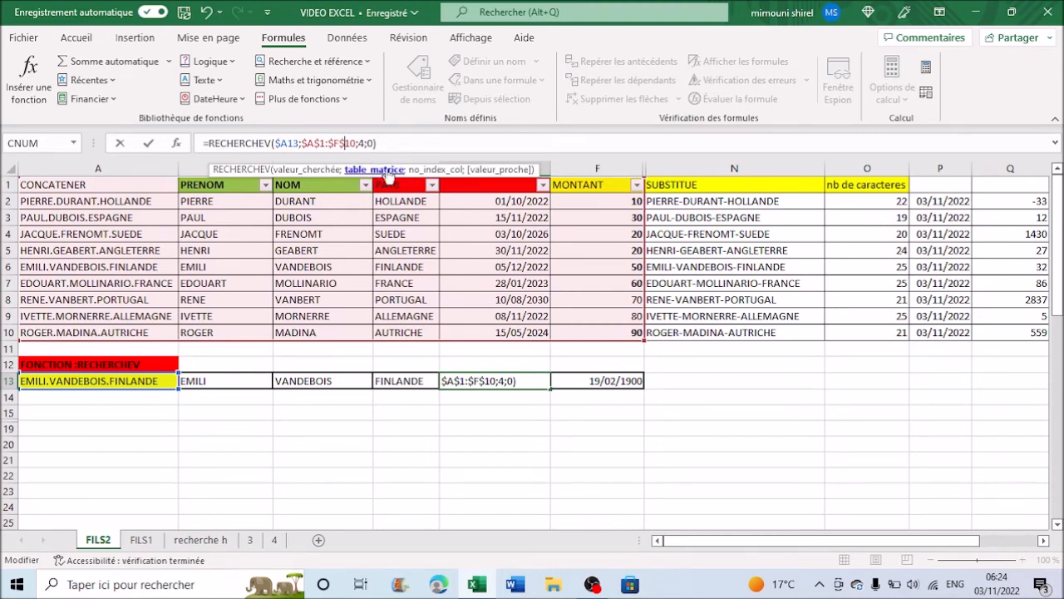
Step: Set the column index of the E13 RECHERCHEV formula to 5 and confirm the formula
{"action": "left_click", "coordinate": [363, 143]}
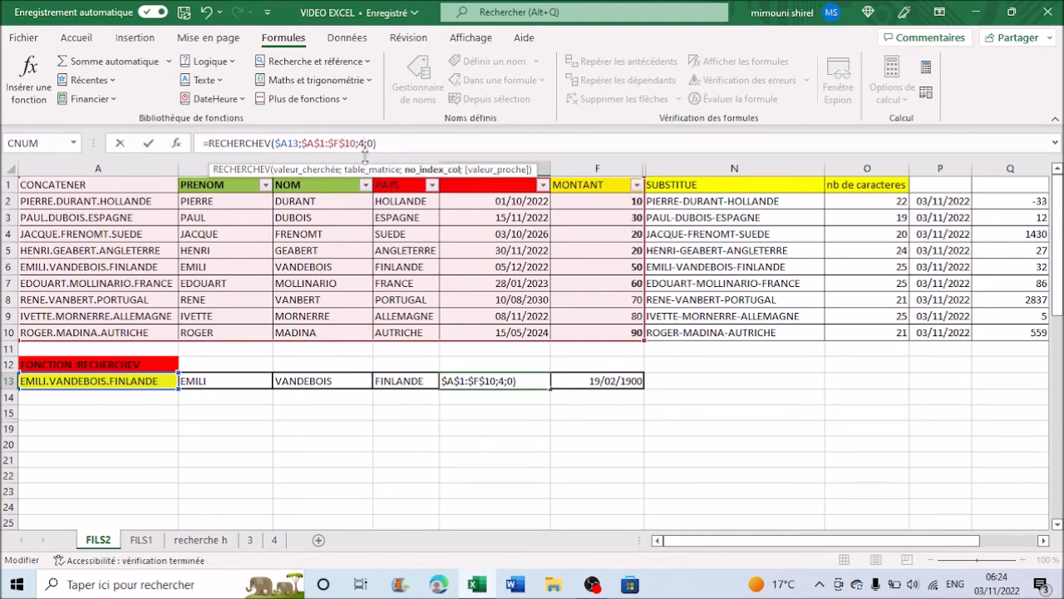
{"action": "key", "text": "BackSpace"}
{"action": "type", "text": "5"}
{"action": "key", "text": "Return"}
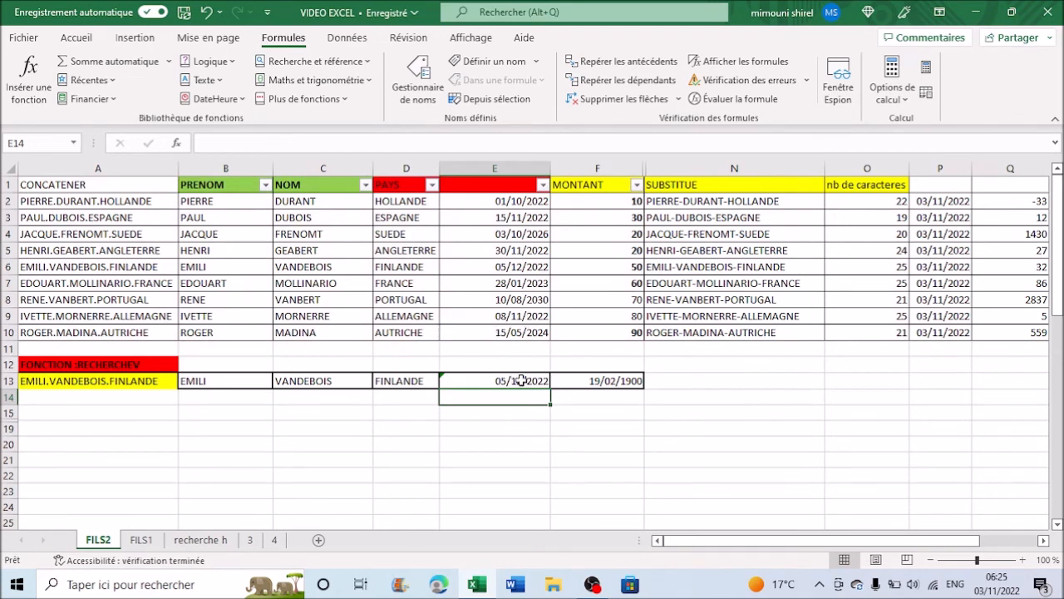
{"action": "type", "text": "\""}
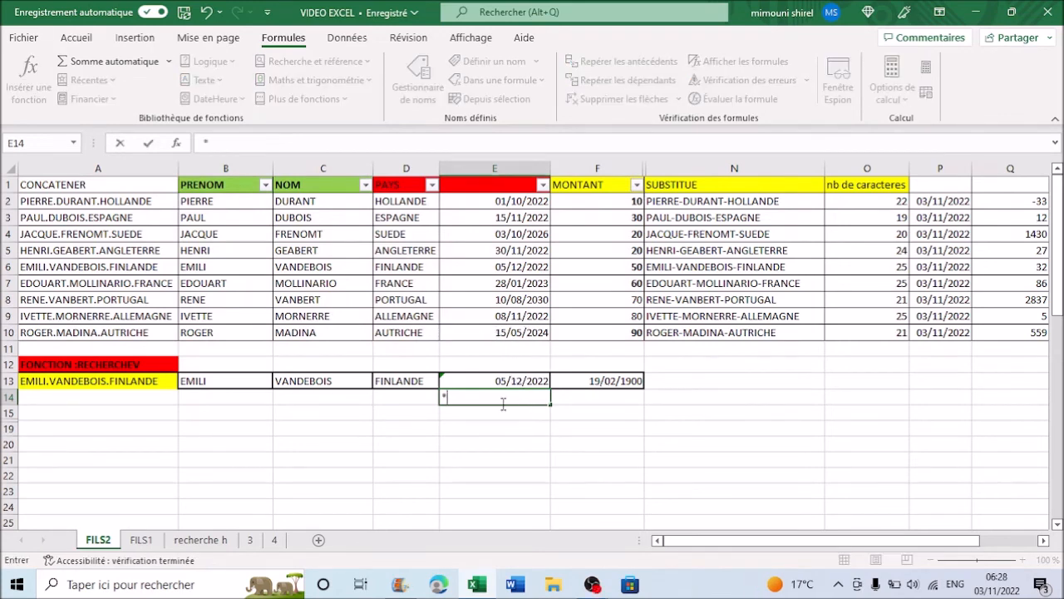